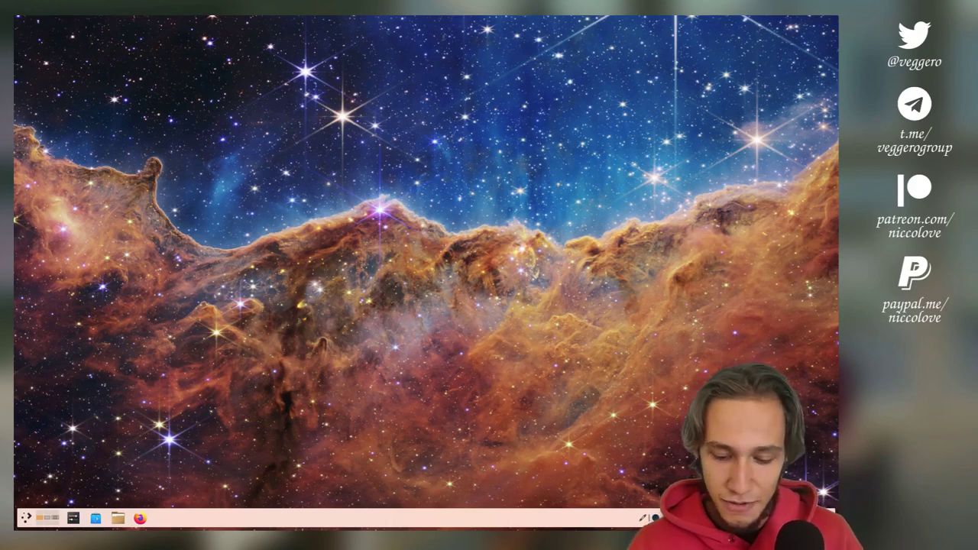
# Show the Exquisite window layout overlay and dismiss it again
pyautogui.hotkey('ctrl', 'alt', 'd')
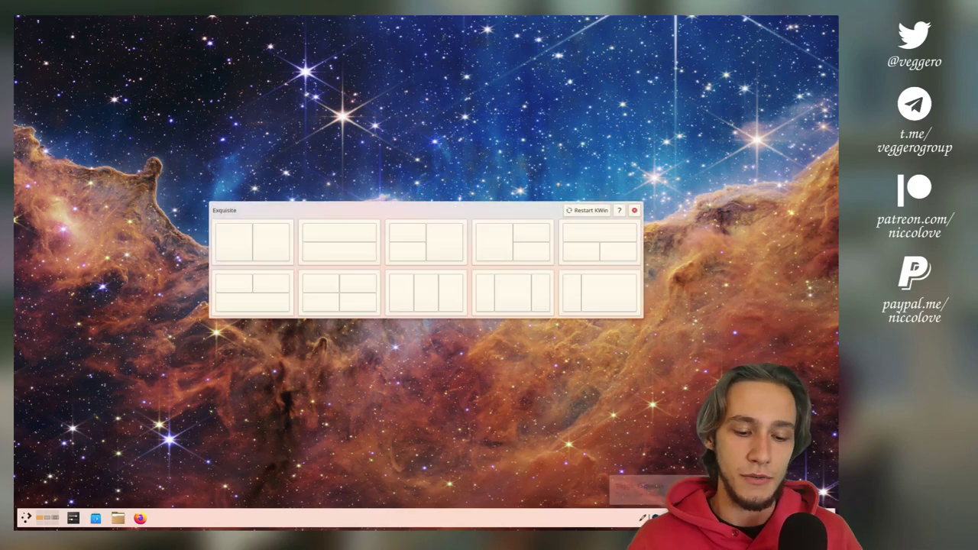
pyautogui.press('Escape')
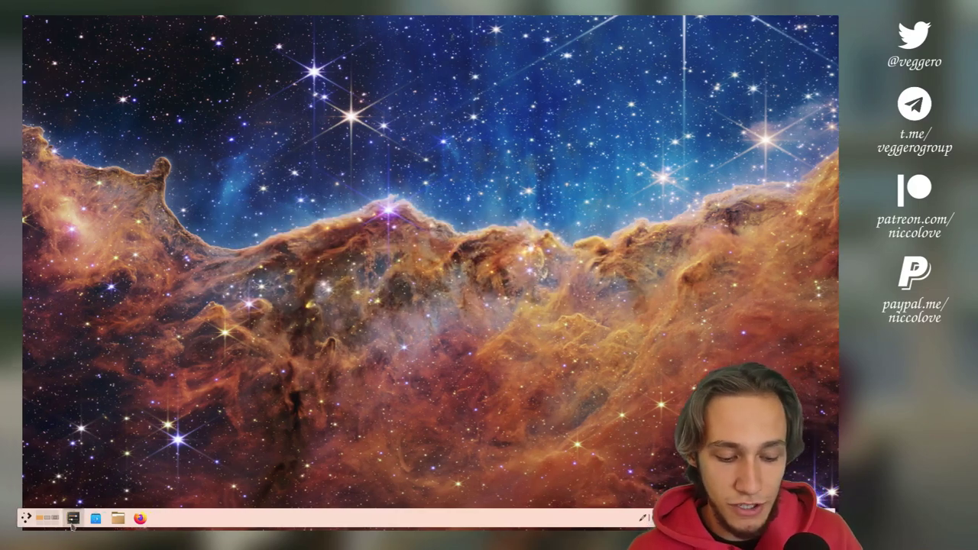
# Look up Exquisite among the downloadable KWin scripts in System Settings, close the settings and show the empty desktop
pyautogui.click(73, 518)
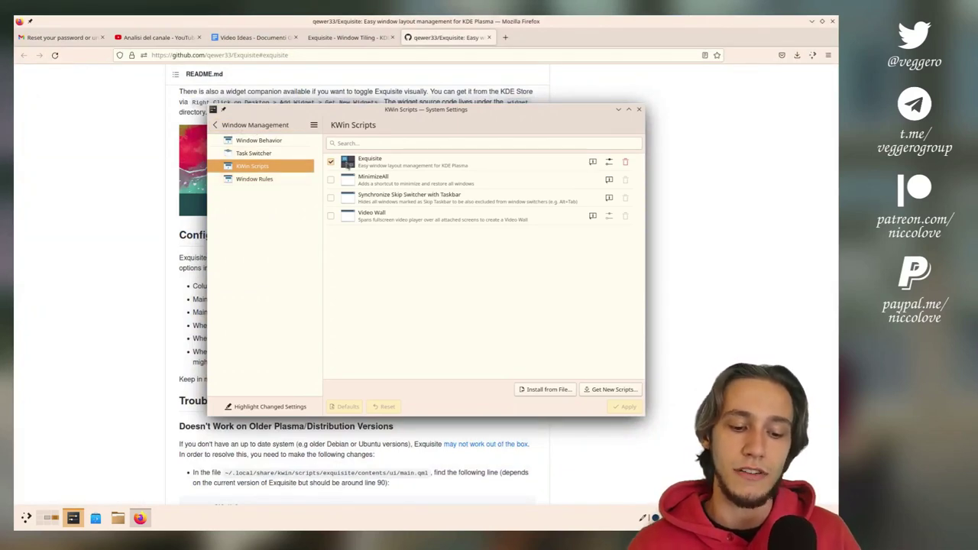
pyautogui.click(614, 391)
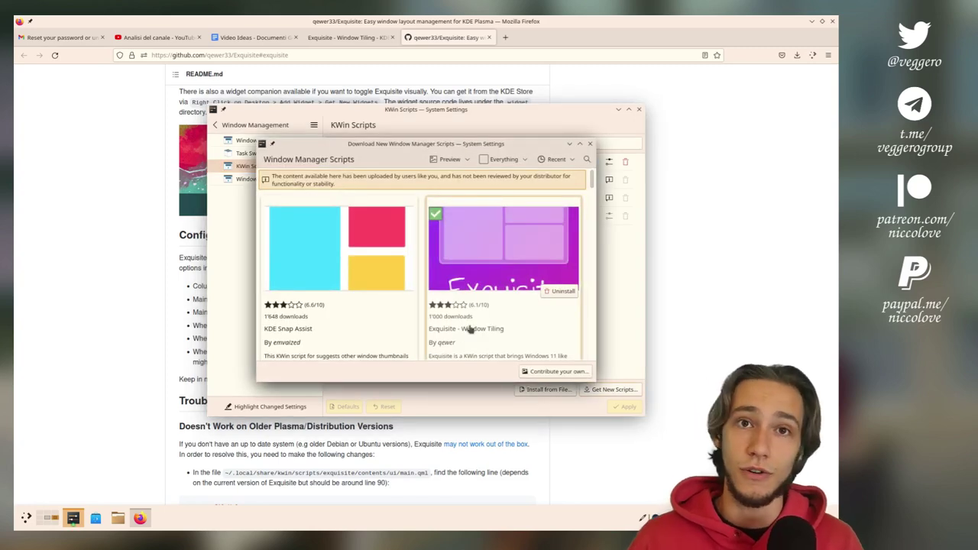
pyautogui.click(590, 144)
pyautogui.click(638, 110)
pyautogui.press('super+d')
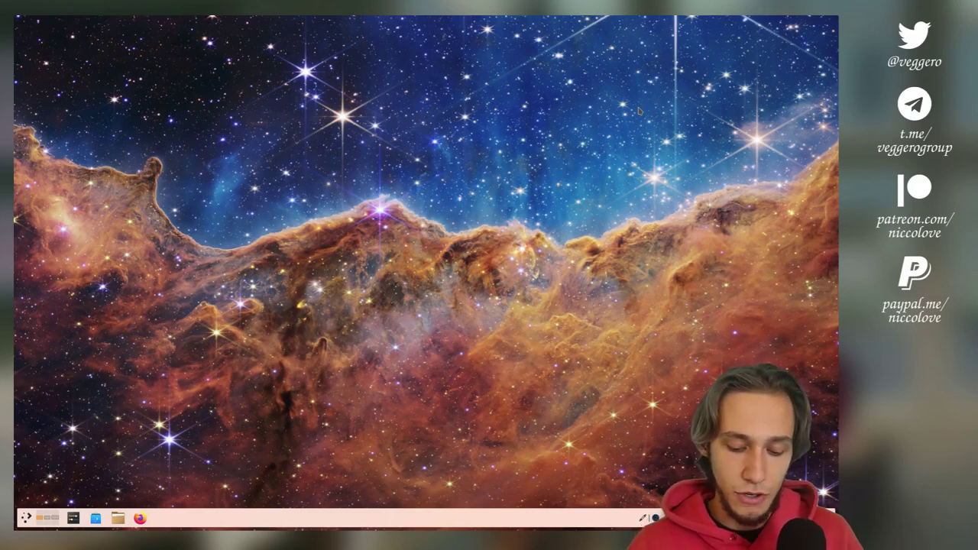
# Open the file manager alongside the Exquisite overlay and tile it to the left half, the top-left quarter and the top-right quarter
pyautogui.hotkey('ctrl', 'alt', 'd')
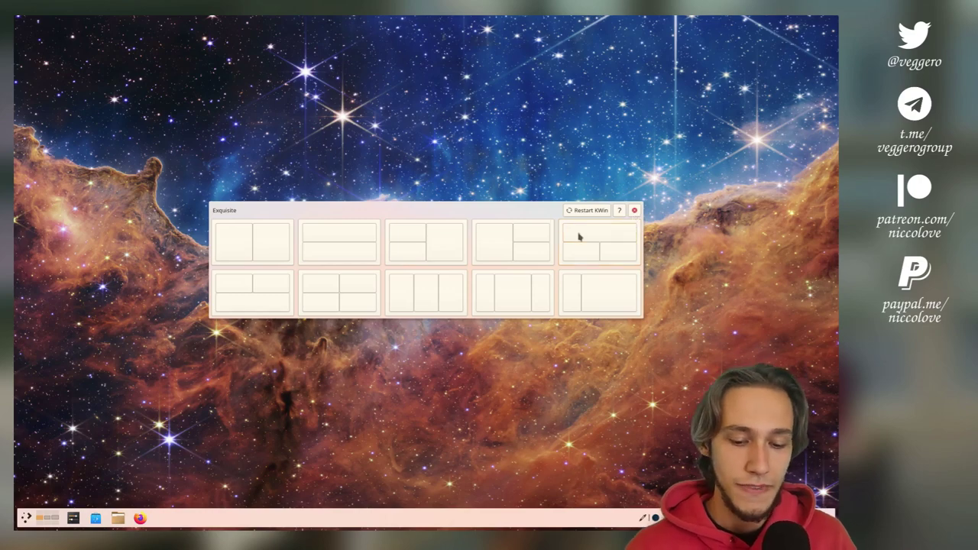
pyautogui.click(117, 517)
pyautogui.click(224, 249)
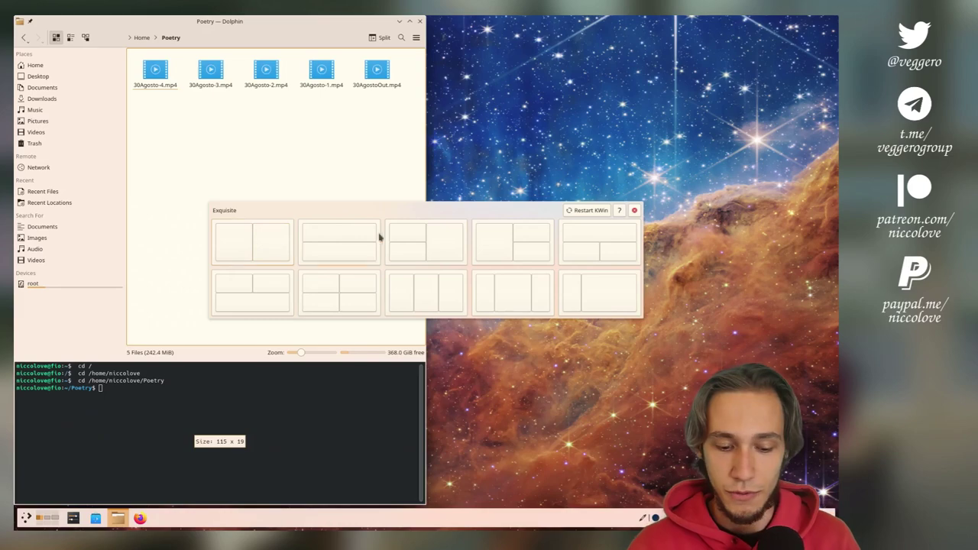
pyautogui.click(419, 231)
pyautogui.click(533, 242)
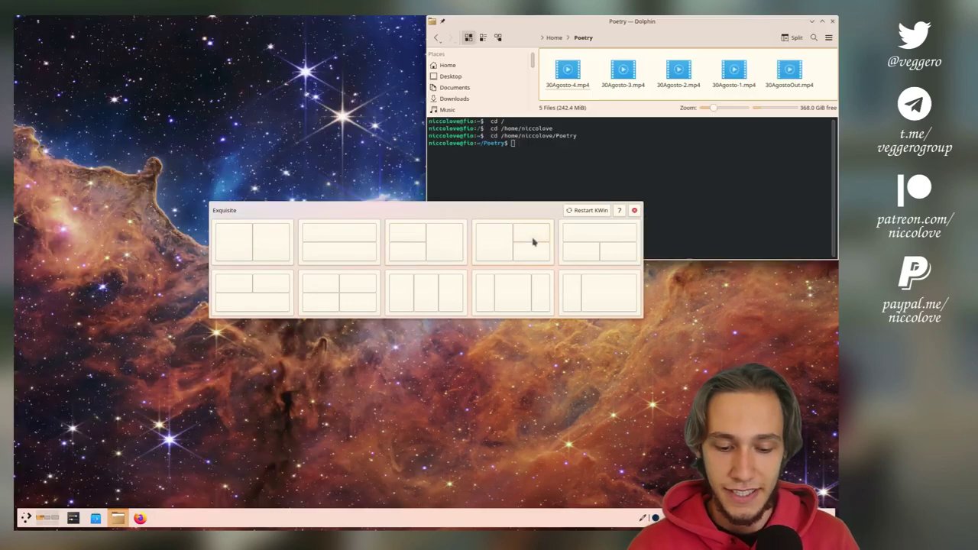
# Tile the file manager into the outer columns of the wide-centre layout and each of the three equal columns, then close the overlay
pyautogui.click(540, 301)
pyautogui.click(484, 300)
pyautogui.click(448, 301)
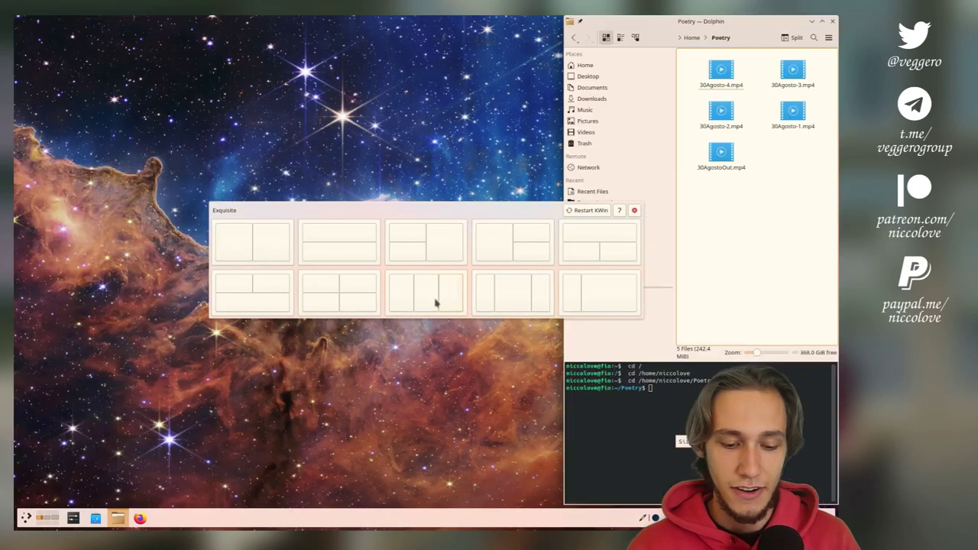
pyautogui.click(426, 301)
pyautogui.click(396, 303)
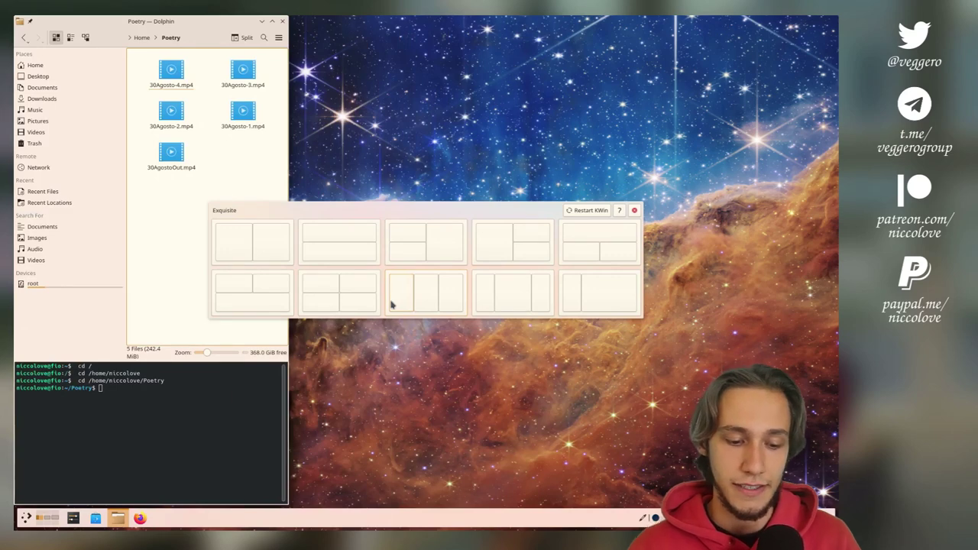
pyautogui.click(635, 210)
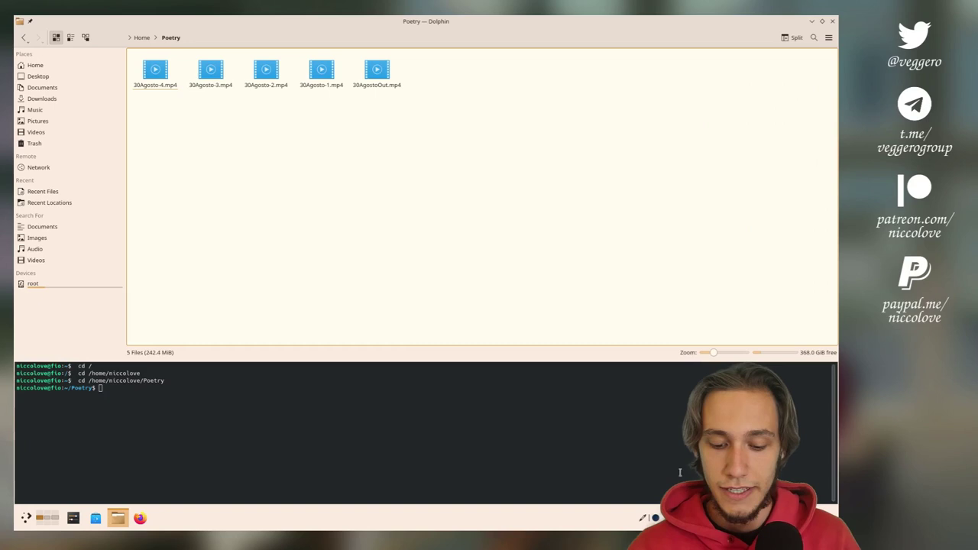
# Toggle the Exquisite overlay on and off over the maximized file manager
pyautogui.hotkey('ctrl', 'alt', 'd')
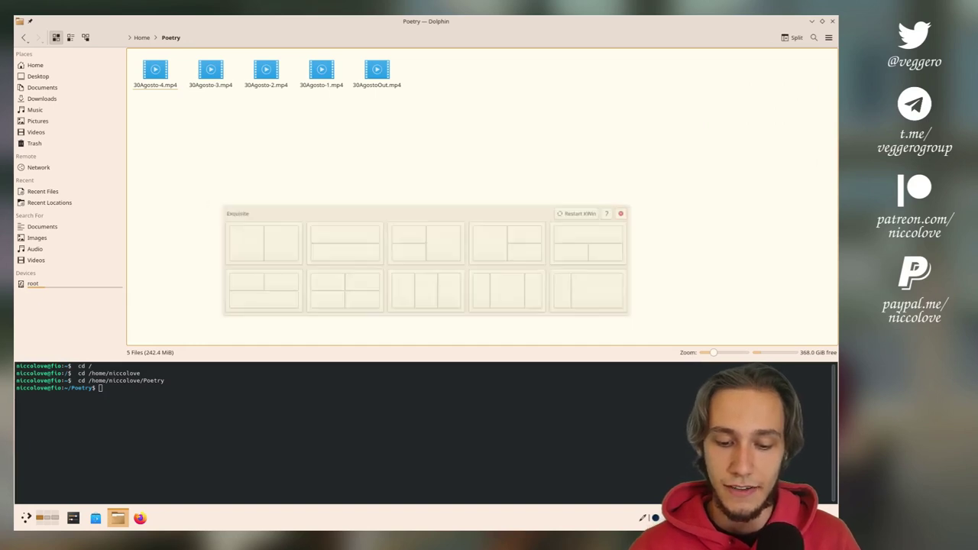
pyautogui.hotkey('ctrl', 'alt', 'd')
pyautogui.hotkey('ctrl', 'alt', 'd')
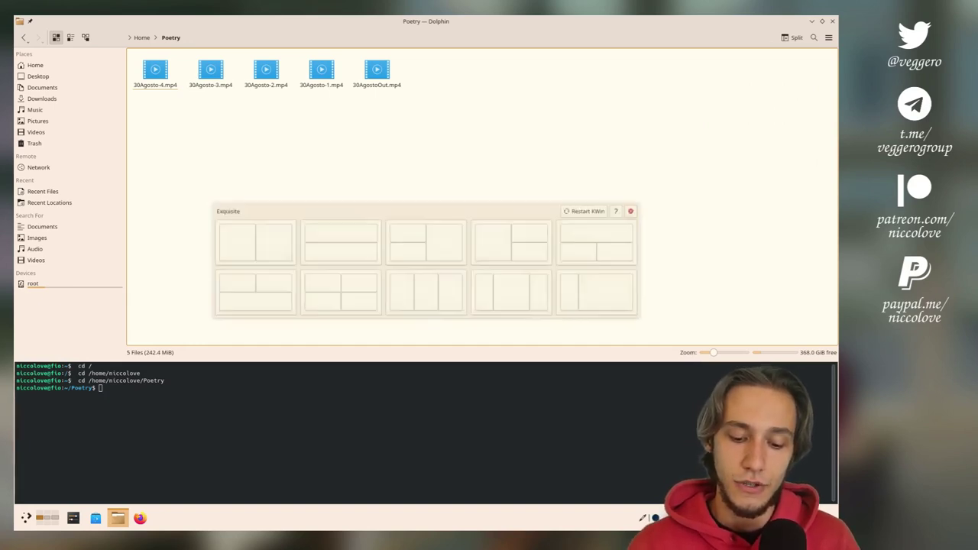
pyautogui.hotkey('ctrl', 'alt', 'd')
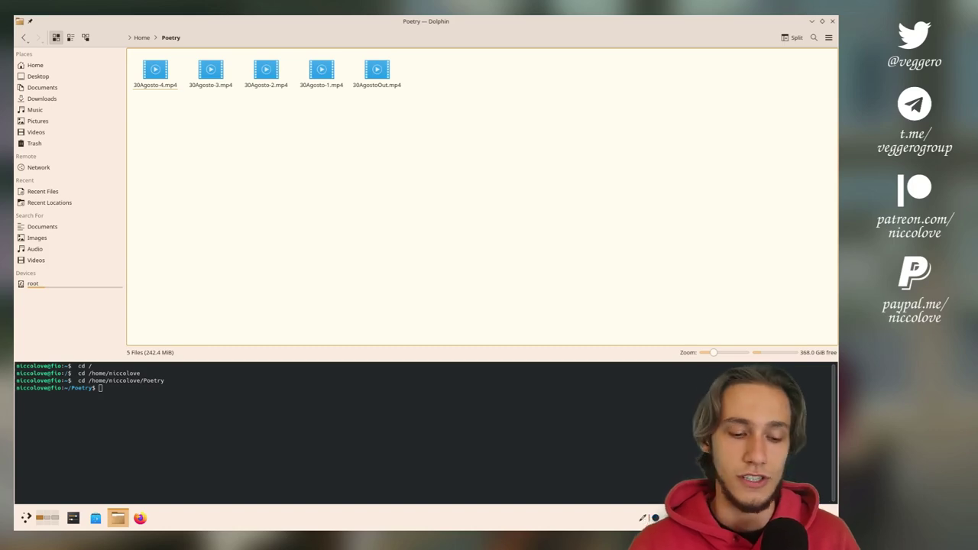
pyautogui.hotkey('alt', 'Tab')
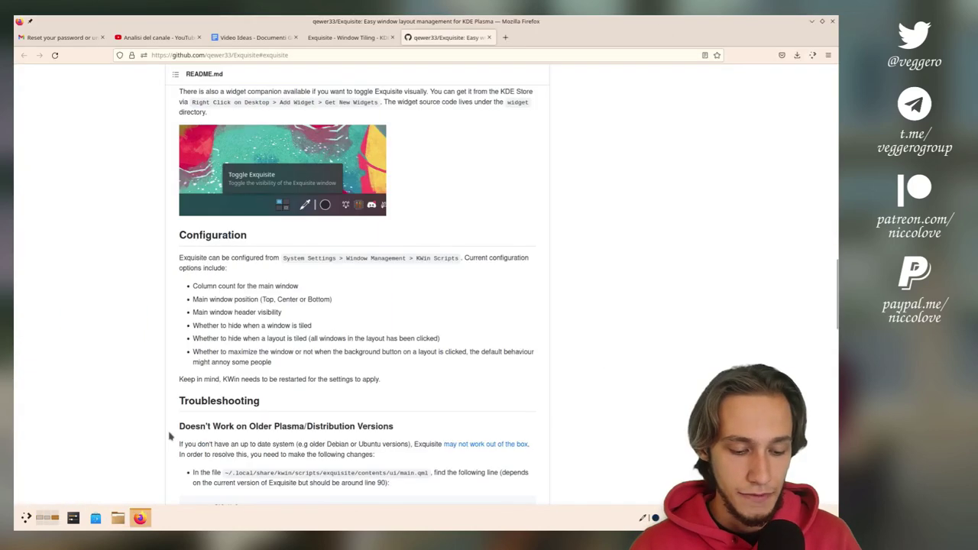
pyautogui.hotkey('ctrl', 'F8')
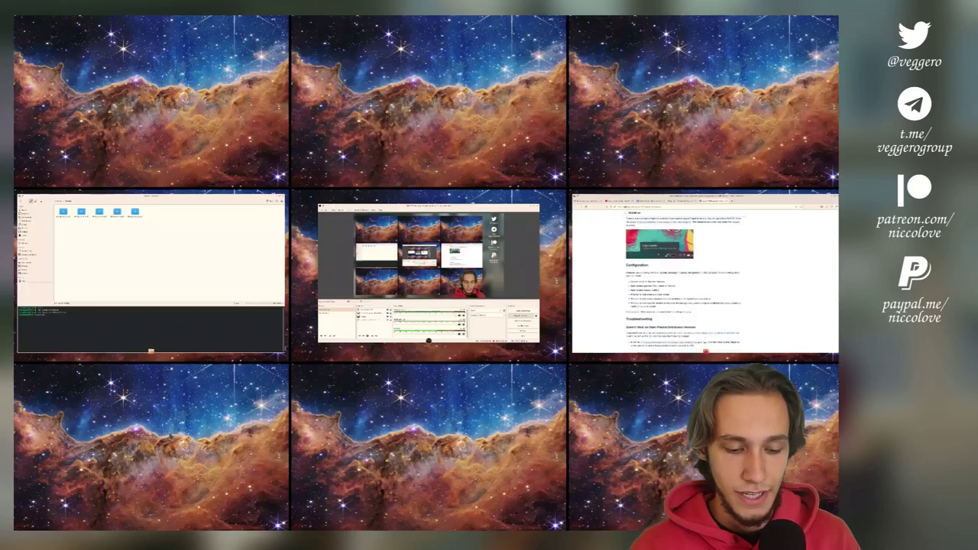
pyautogui.click(783, 331)
# Open the Exquisite script's configuration among the KWin scripts in System Settings, set its position to Top and apply it
pyautogui.click(74, 518)
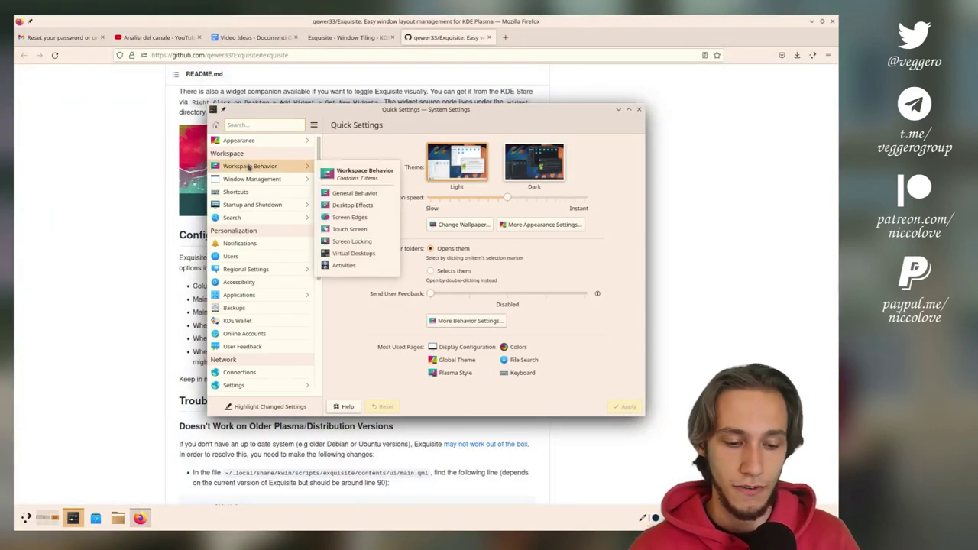
pyautogui.click(252, 178)
pyautogui.click(252, 166)
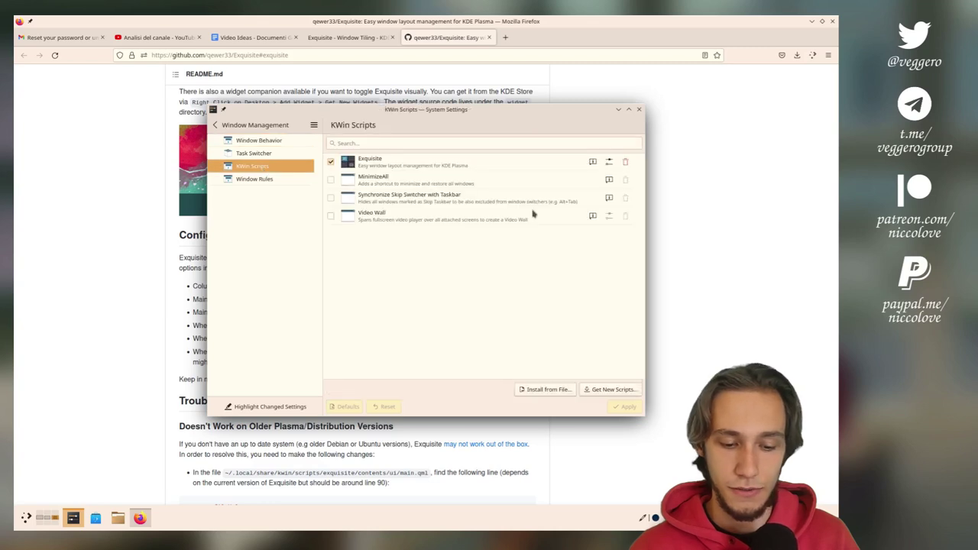
pyautogui.click(609, 161)
pyautogui.moveTo(442, 145); pyautogui.dragTo(277, 99)
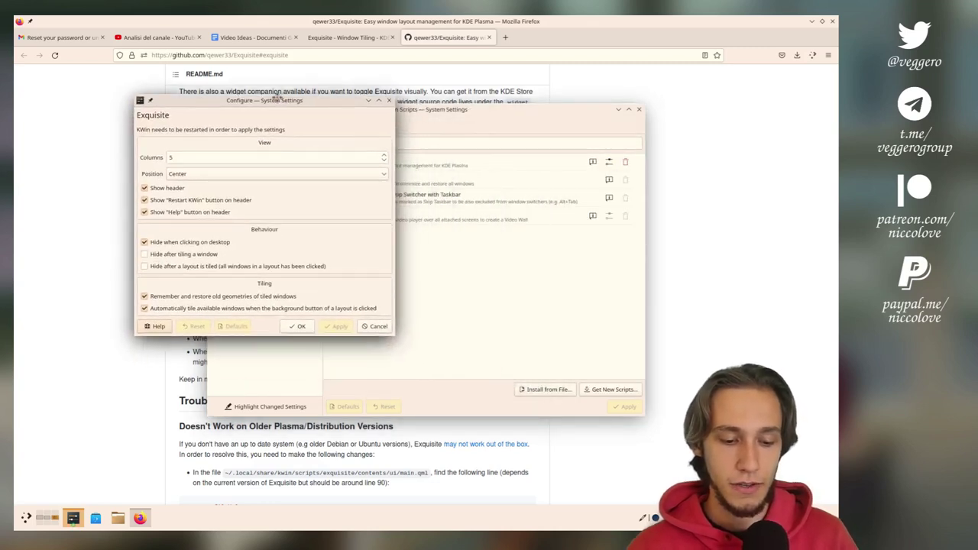
pyautogui.click(210, 176)
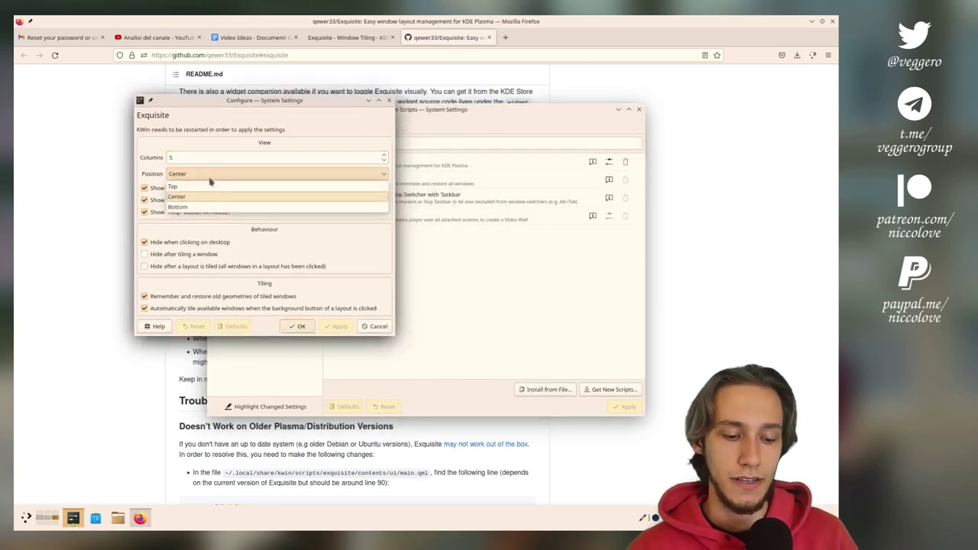
pyautogui.click(210, 187)
pyautogui.click(339, 327)
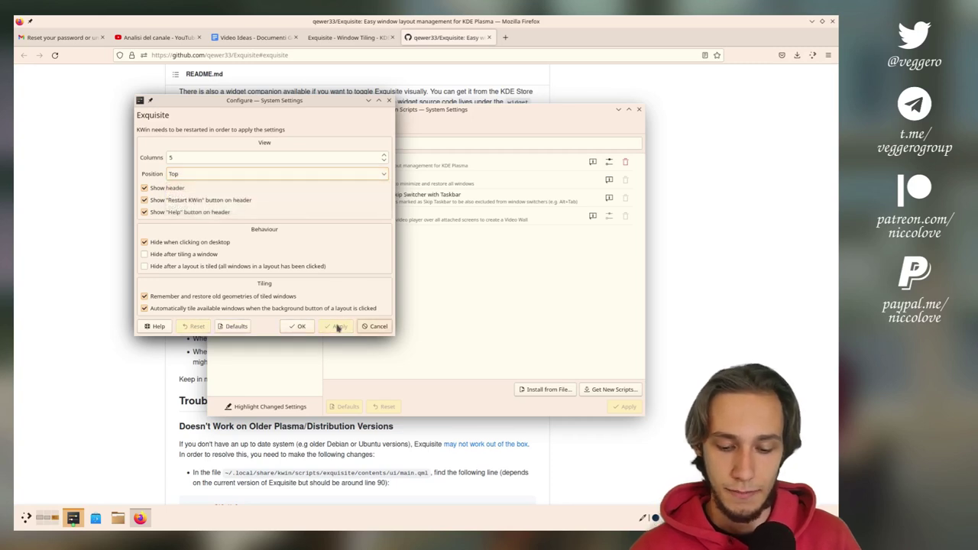
# Toggle the Exquisite overlay on and off to check where it appears
pyautogui.hotkey('ctrl', 'alt', 'd')
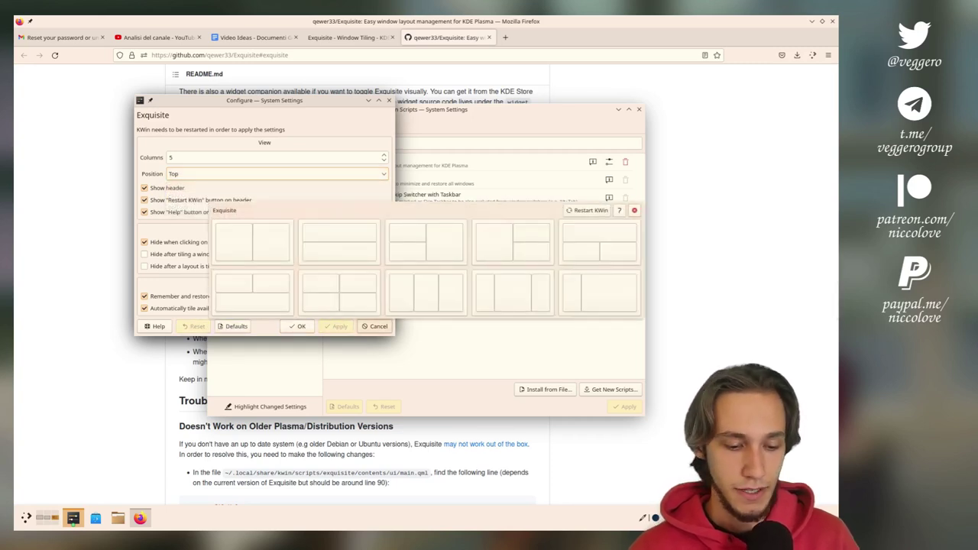
pyautogui.hotkey('ctrl', 'alt', 'd')
pyautogui.hotkey('ctrl', 'alt', 'd')
pyautogui.hotkey('ctrl', 'alt', 'd')
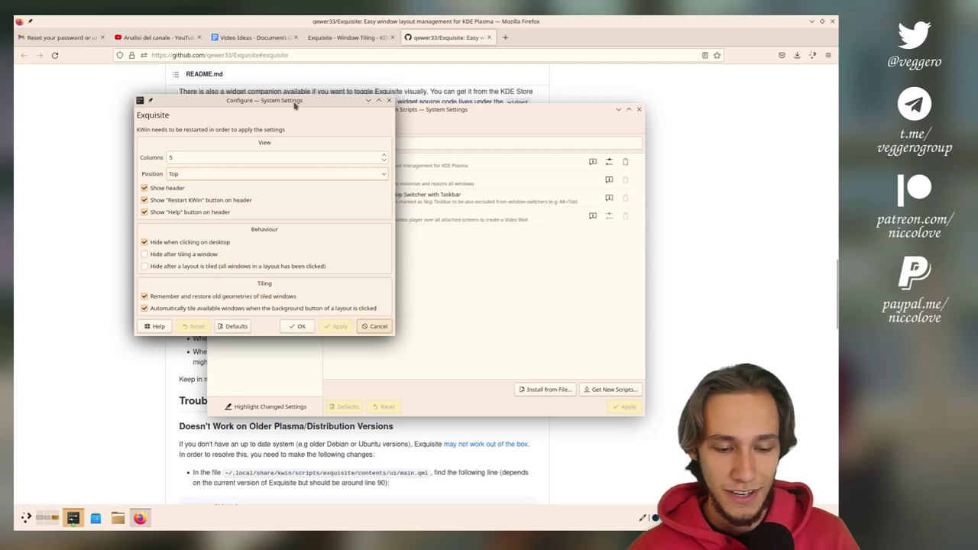
# Place the two settings windows apart, disable and re-enable the Exquisite script with each change applied, and check the overlay again
pyautogui.moveTo(295, 106); pyautogui.dragTo(233, 113)
pyautogui.moveTo(362, 115); pyautogui.dragTo(413, 114)
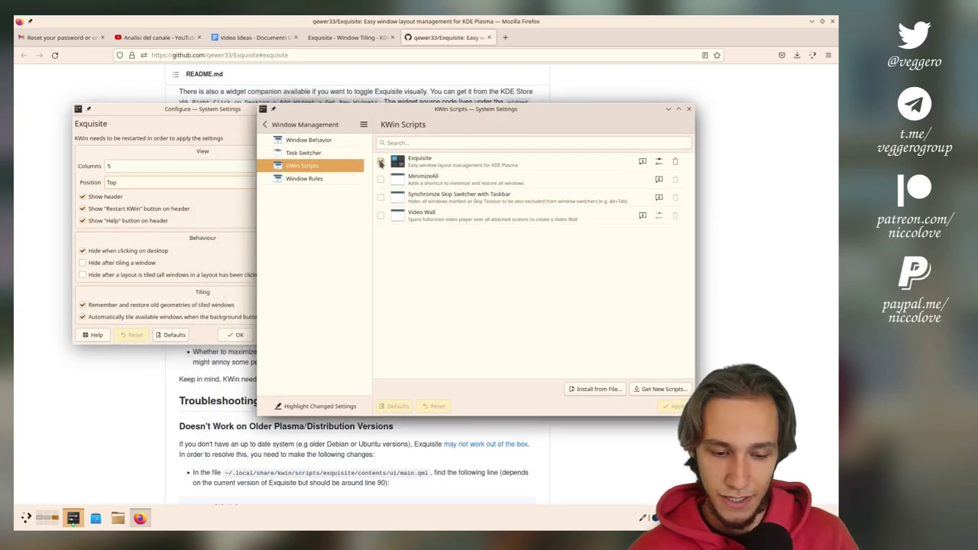
pyautogui.click(380, 162)
pyautogui.click(662, 389)
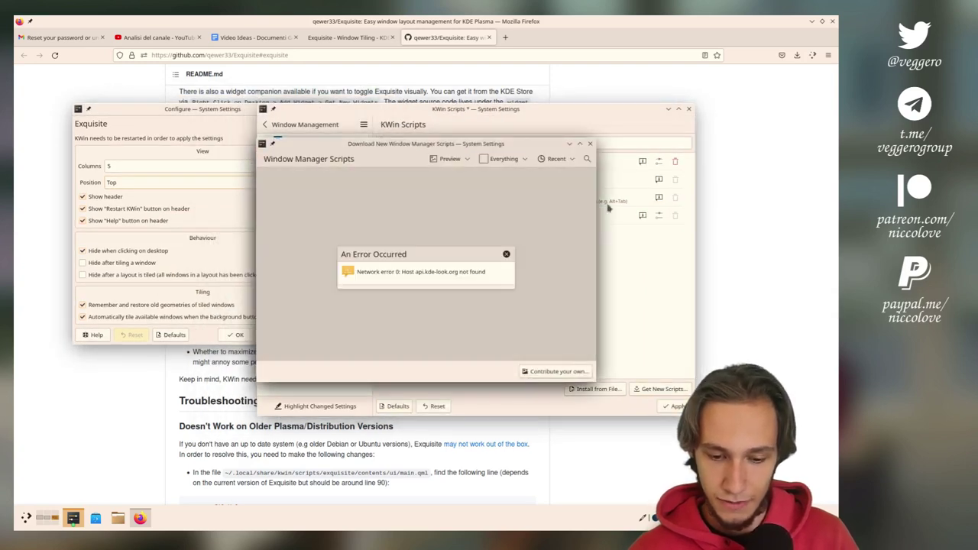
pyautogui.click(590, 143)
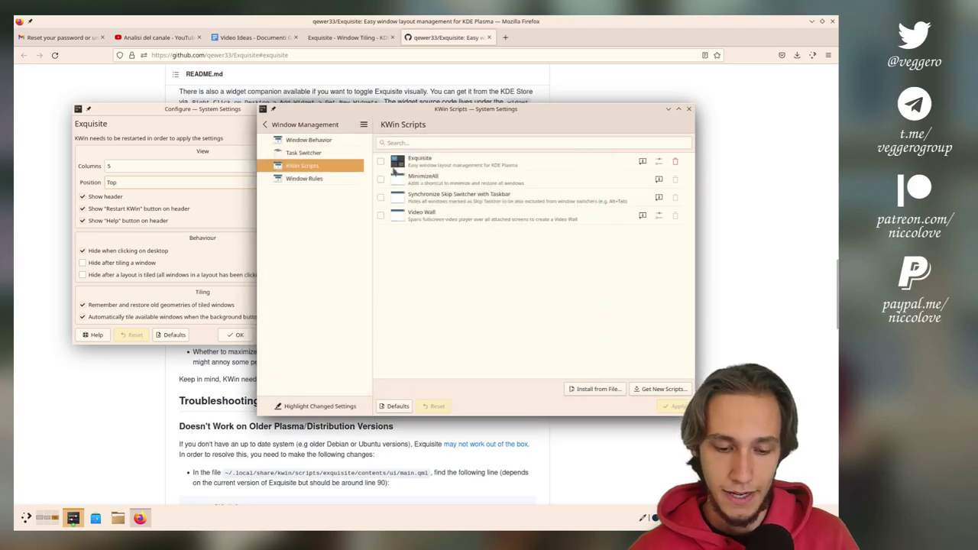
pyautogui.click(380, 161)
pyautogui.click(674, 406)
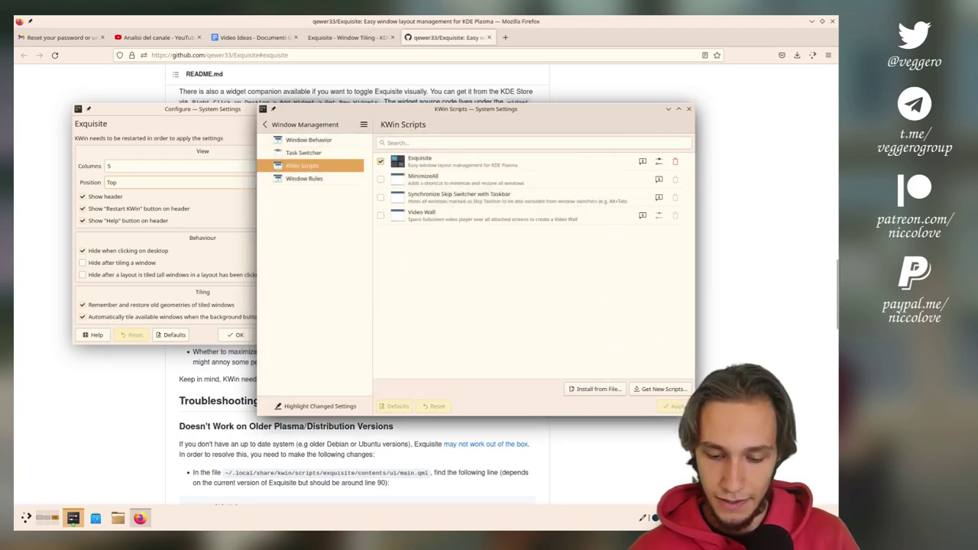
pyautogui.hotkey('ctrl', 'alt', 'd')
pyautogui.press('Escape')
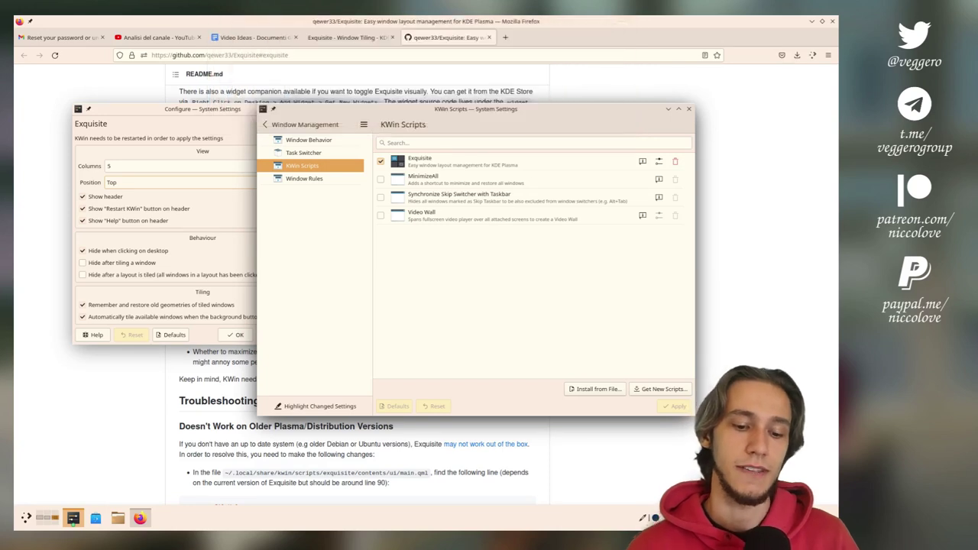
# Enable hiding Exquisite after tiling a window, confirm the configuration and close System Settings
pyautogui.click(205, 109)
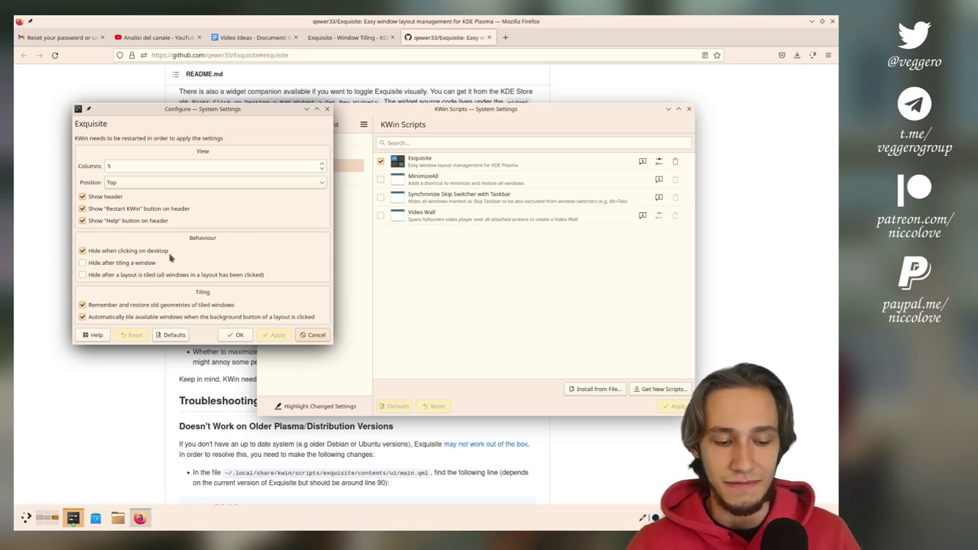
pyautogui.click(130, 264)
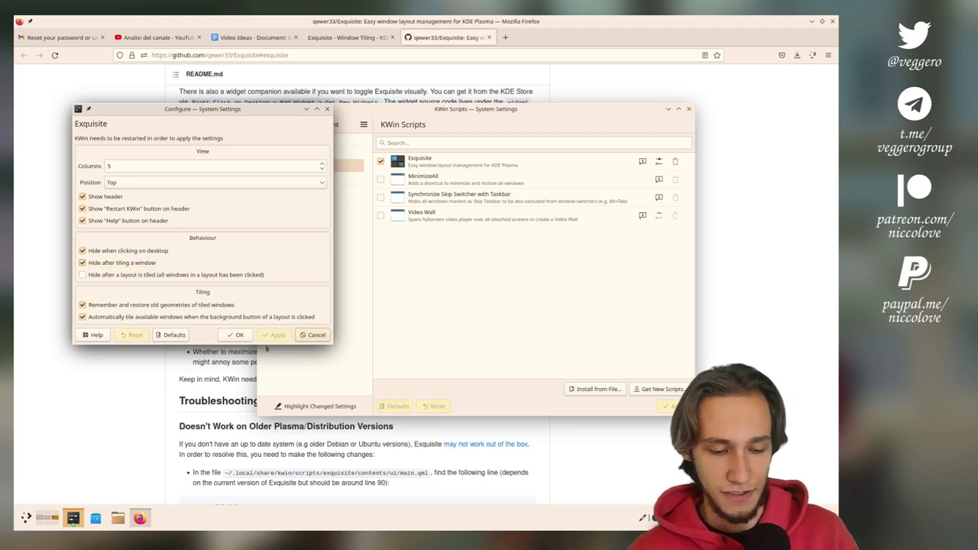
pyautogui.click(234, 336)
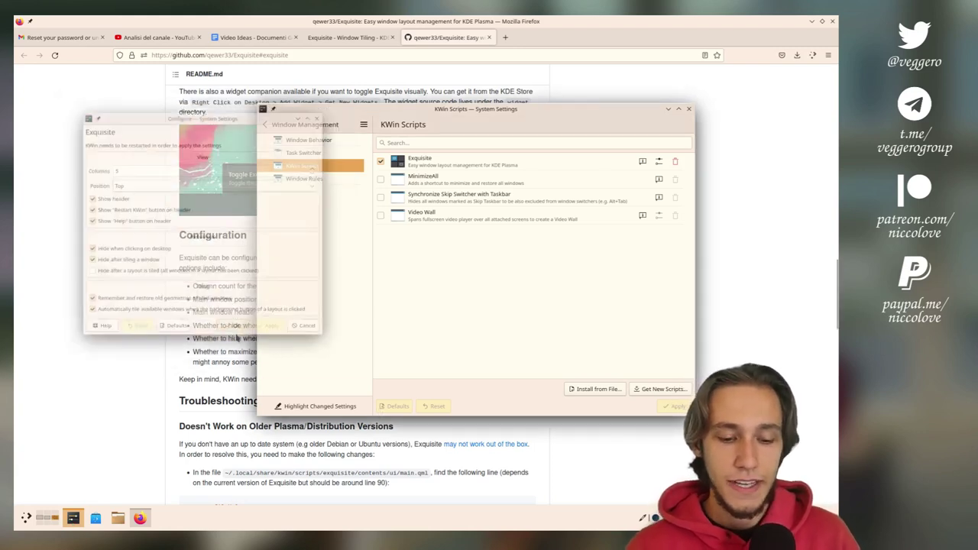
pyautogui.click(689, 109)
# Read through the Exquisite GitHub README, including its configuration and layout grid sections, and return to the top of the page
pyautogui.scroll(15, 692, 112)
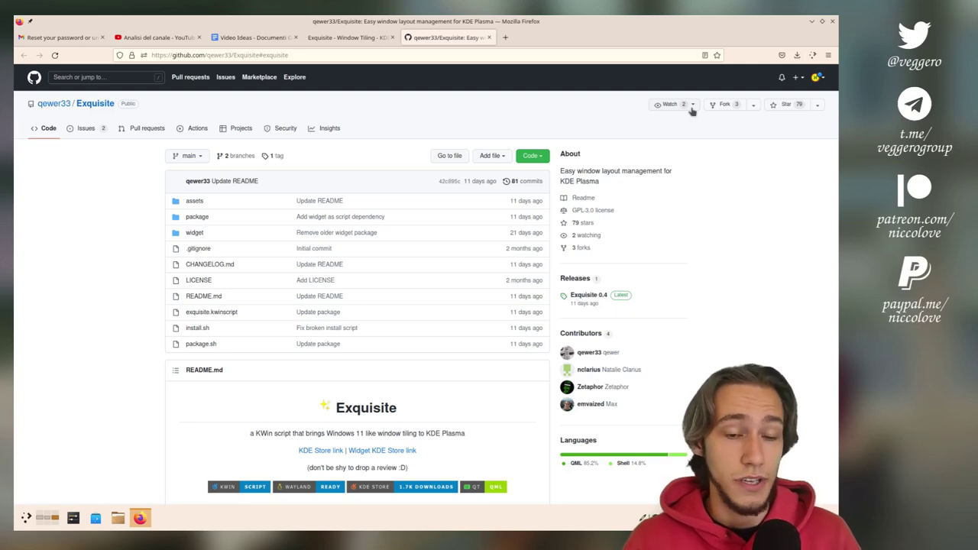
pyautogui.scroll(-15, 692, 113)
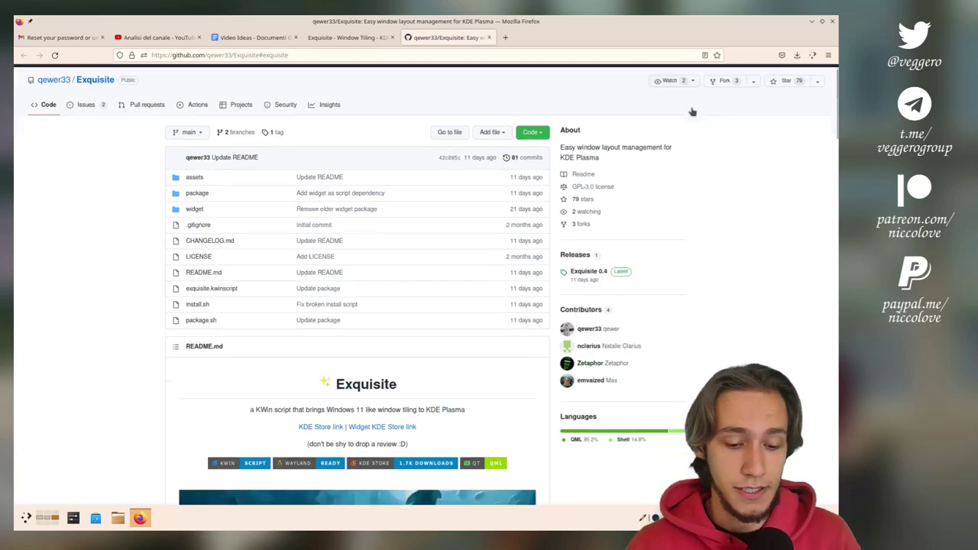
pyautogui.scroll(-2, 692, 113)
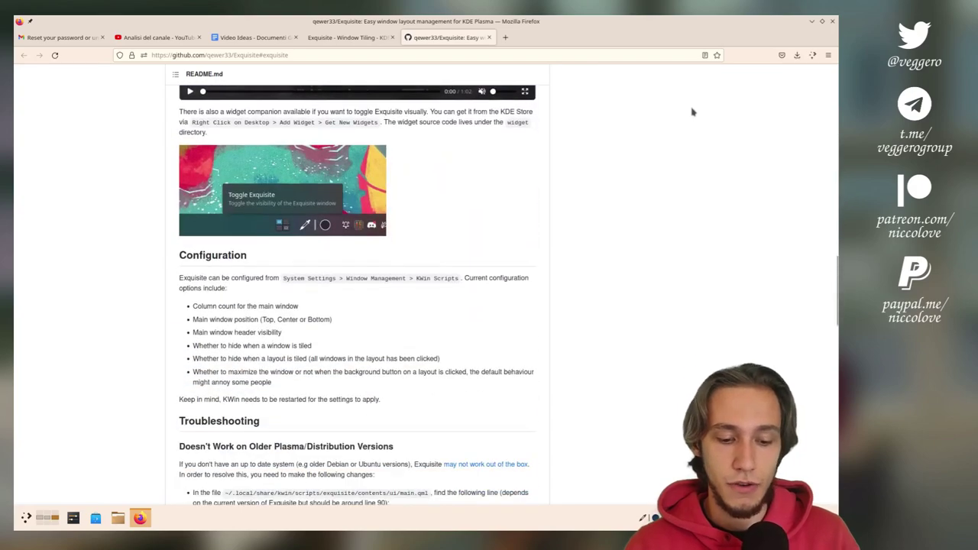
pyautogui.scroll(-20, 692, 113)
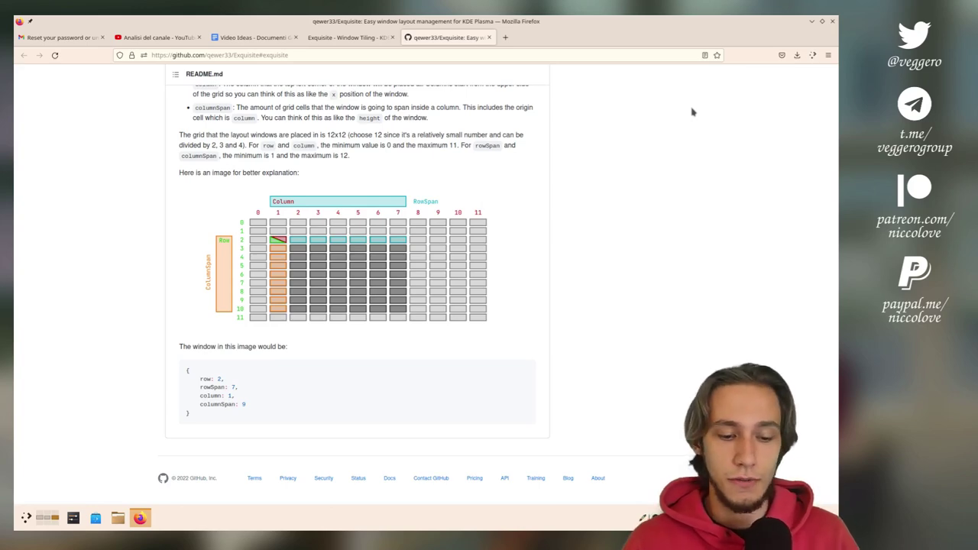
pyautogui.press('Home')
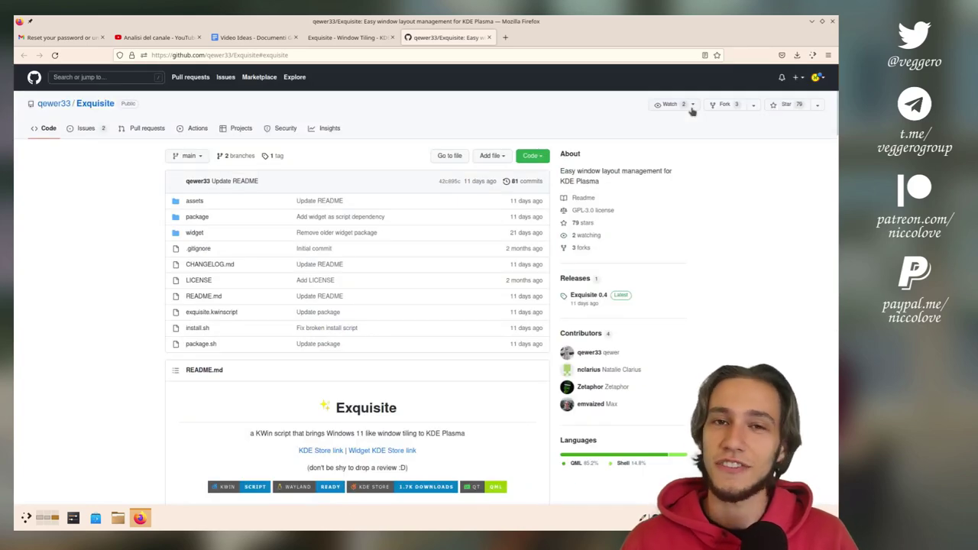